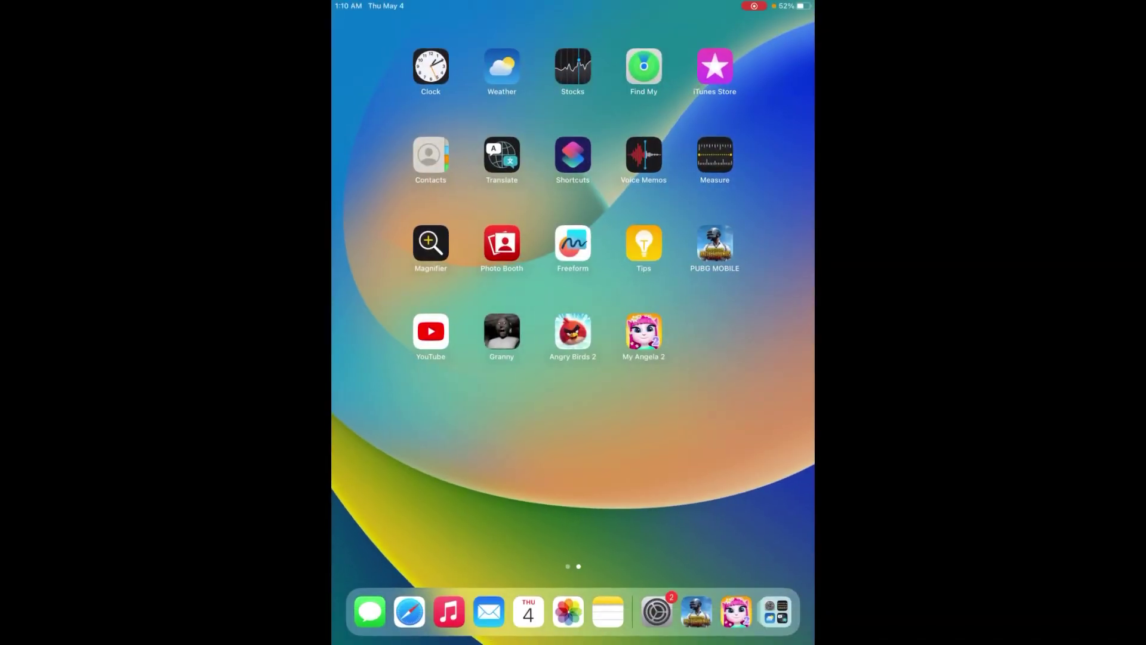
# Join the waqas Wi-Fi network from Settings and return to the Home Screen
pyautogui.click(717, 243)
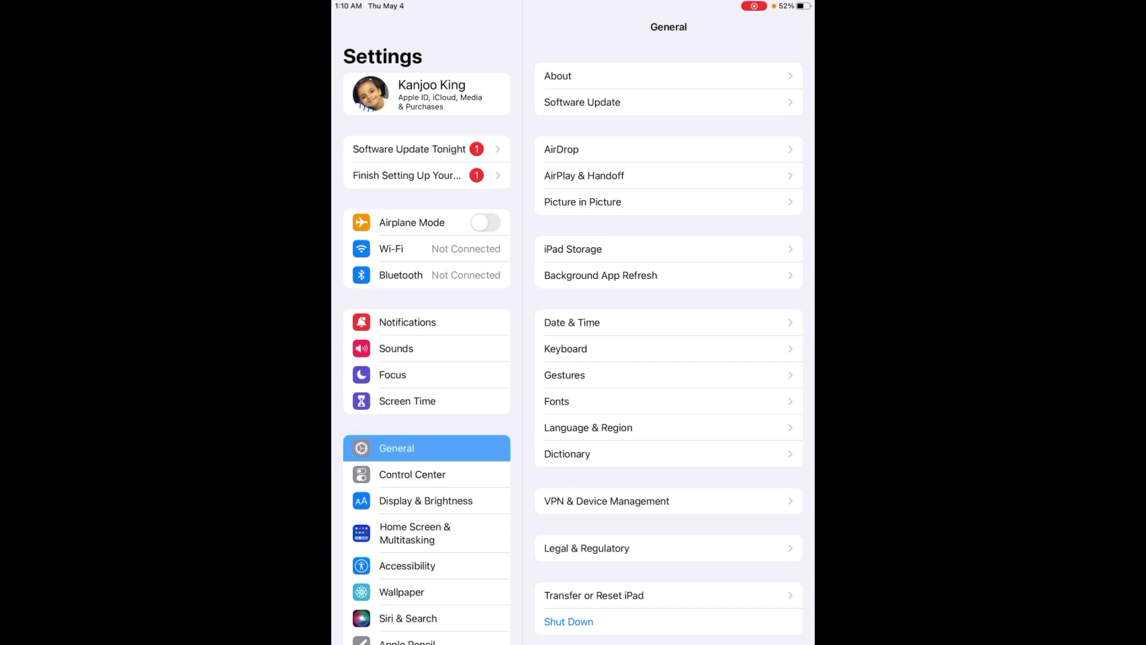
pyautogui.click(427, 249)
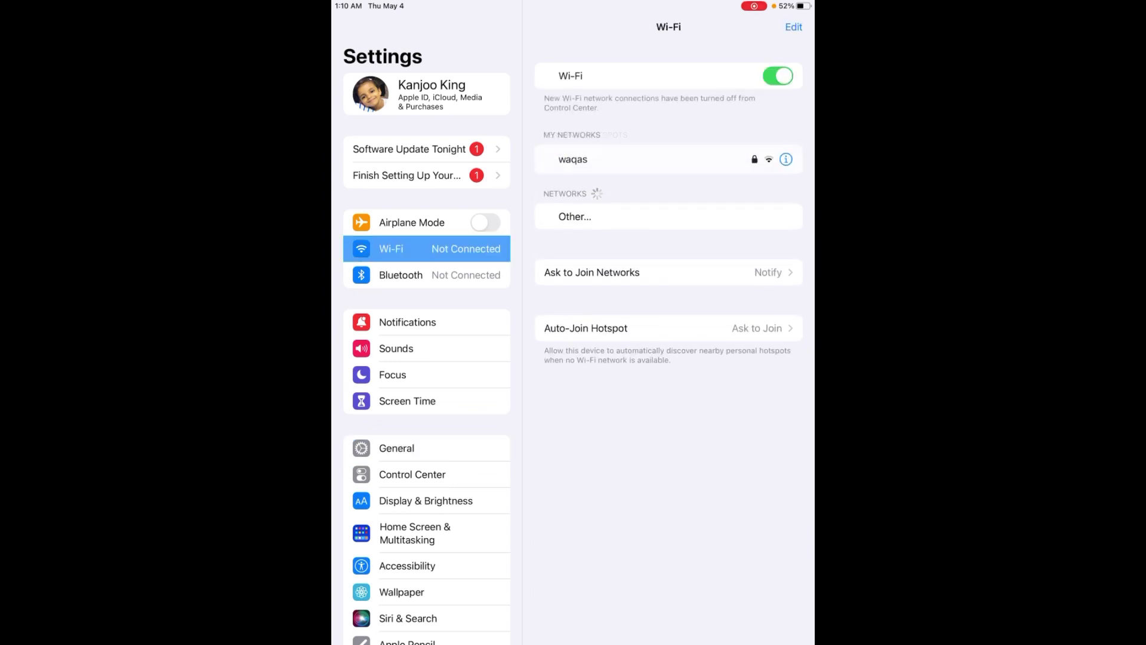
pyautogui.click(573, 158)
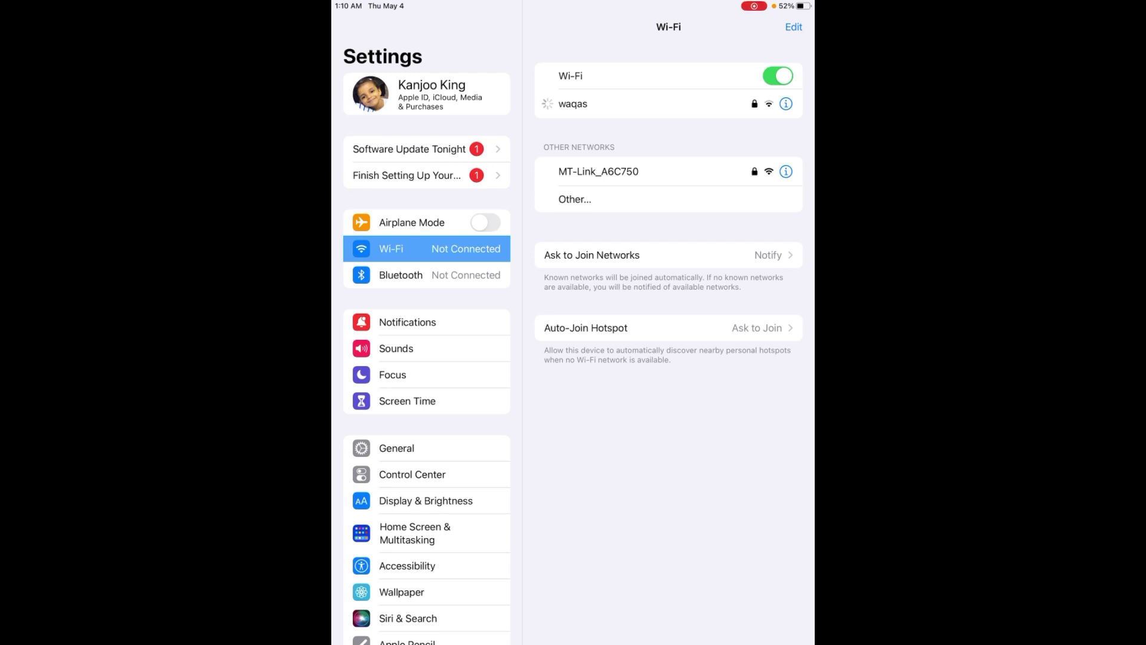
pyautogui.press('super+h')
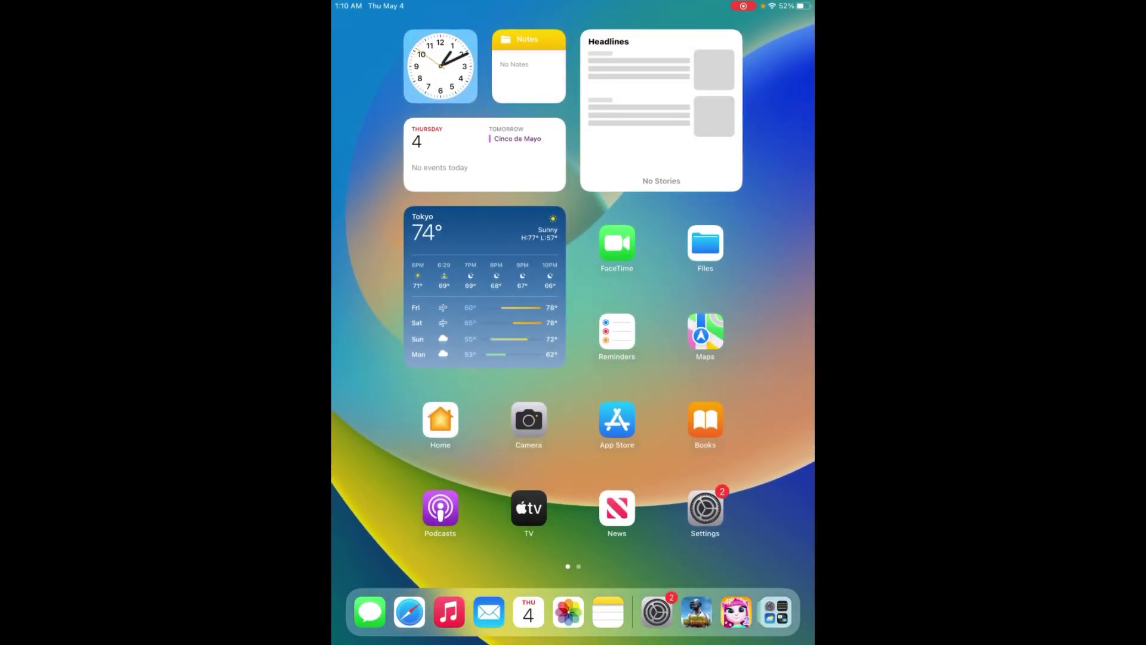
pyautogui.click(705, 508)
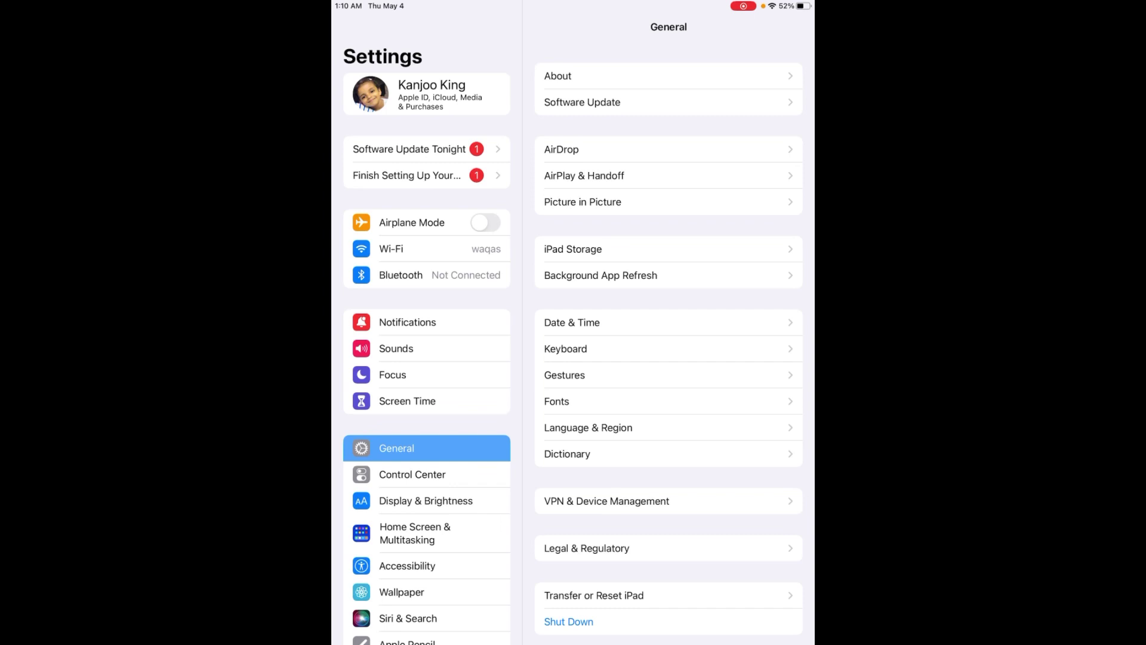
pyautogui.click(594, 595)
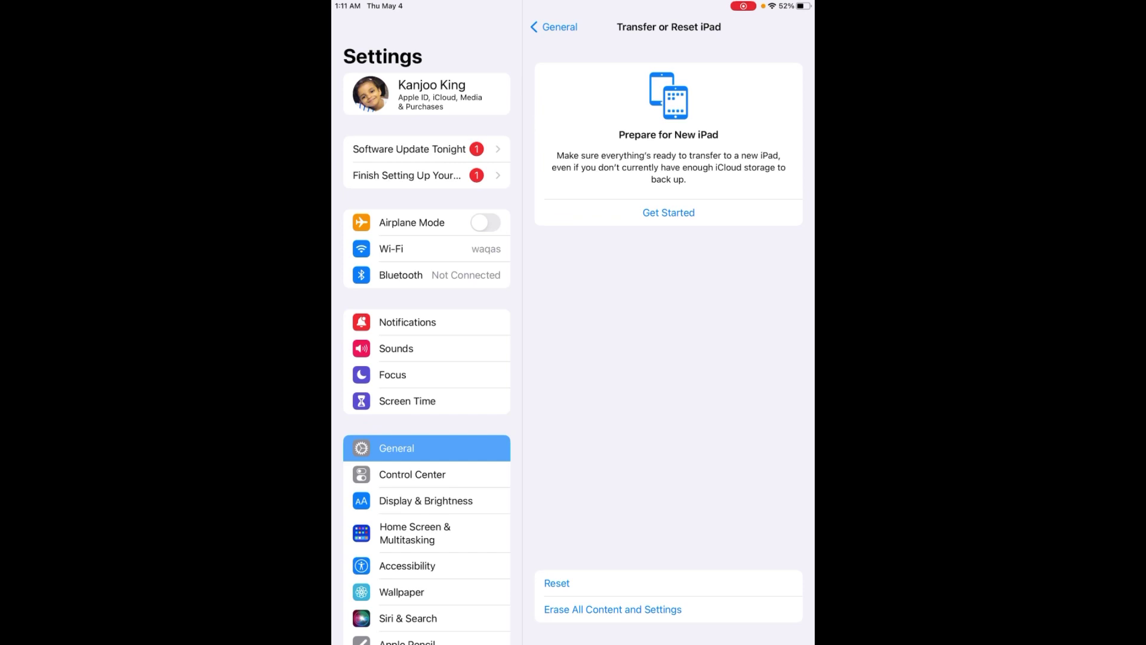
pyautogui.click(558, 583)
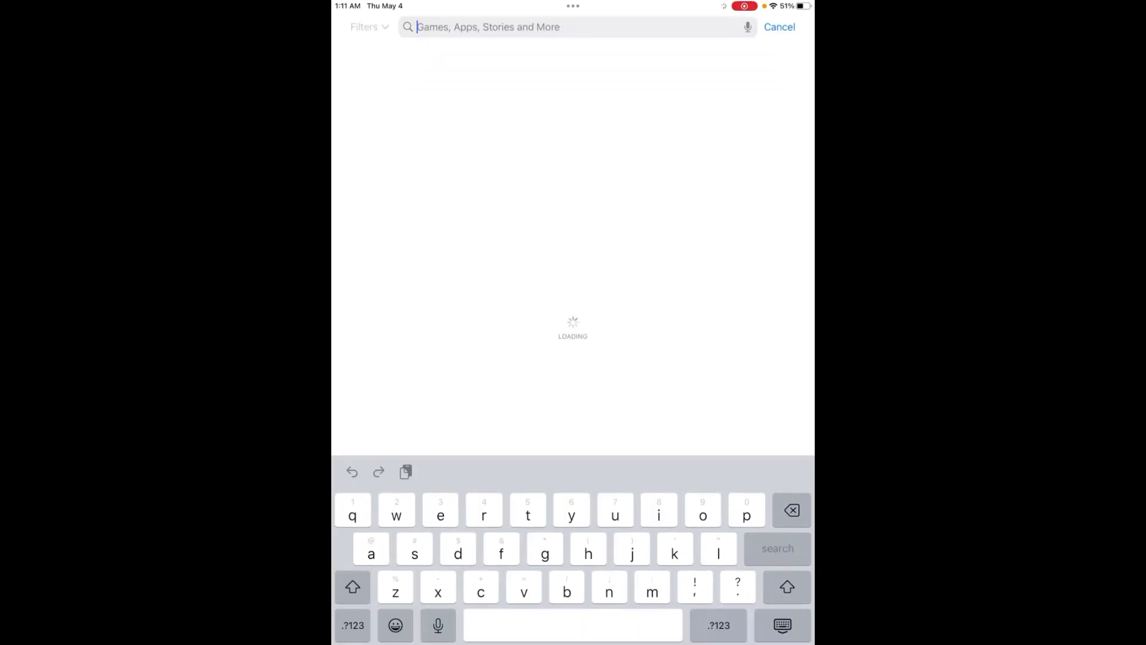
pyautogui.write('pubg')
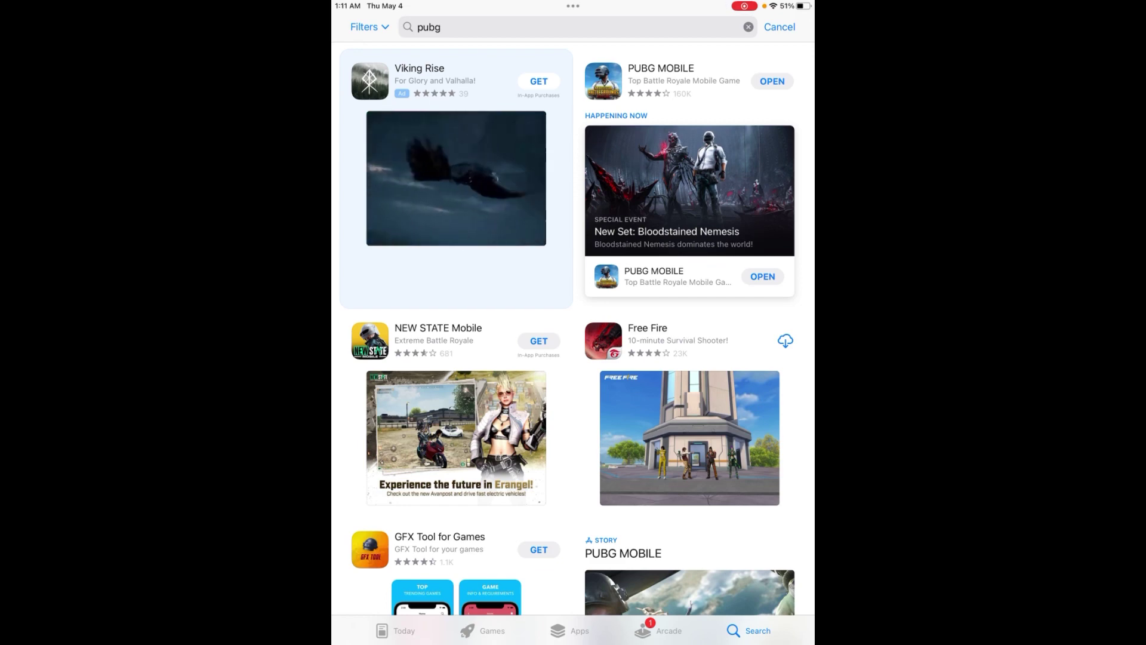
# Close the App Store after confirming PUBG MOBILE is installed, returning Home
pyautogui.moveTo(574, 640); pyautogui.dragTo(716, 135)
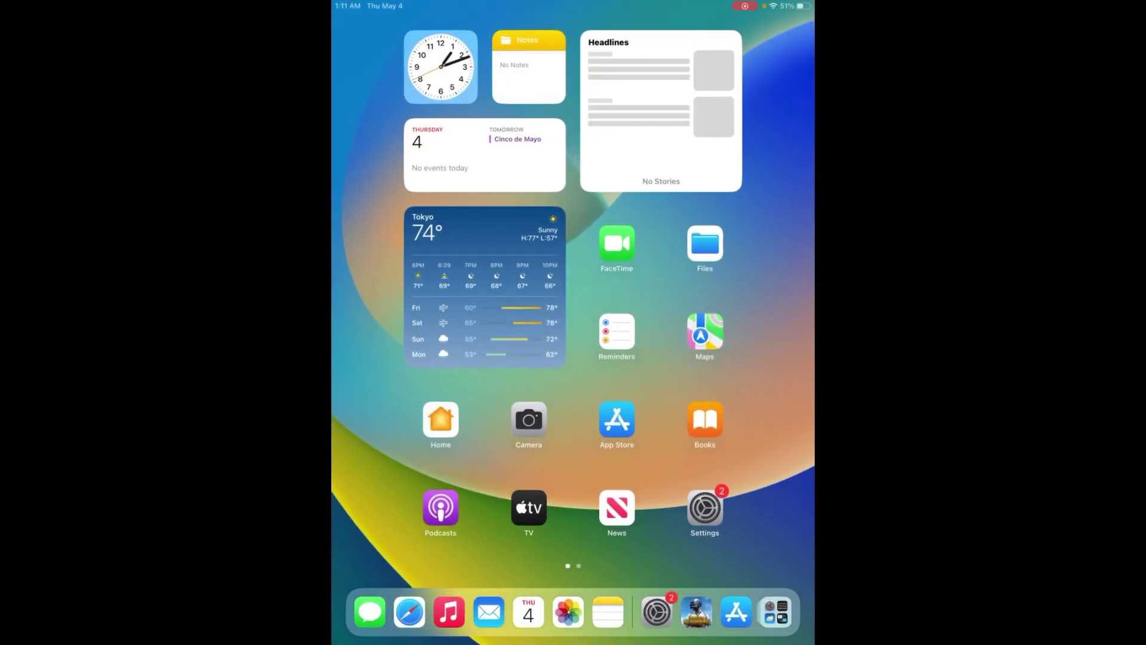
# Show the Home Screen page with PUBG MOBILE, then pull down Control Center
pyautogui.moveTo(716, 359); pyautogui.dragTo(403, 358)
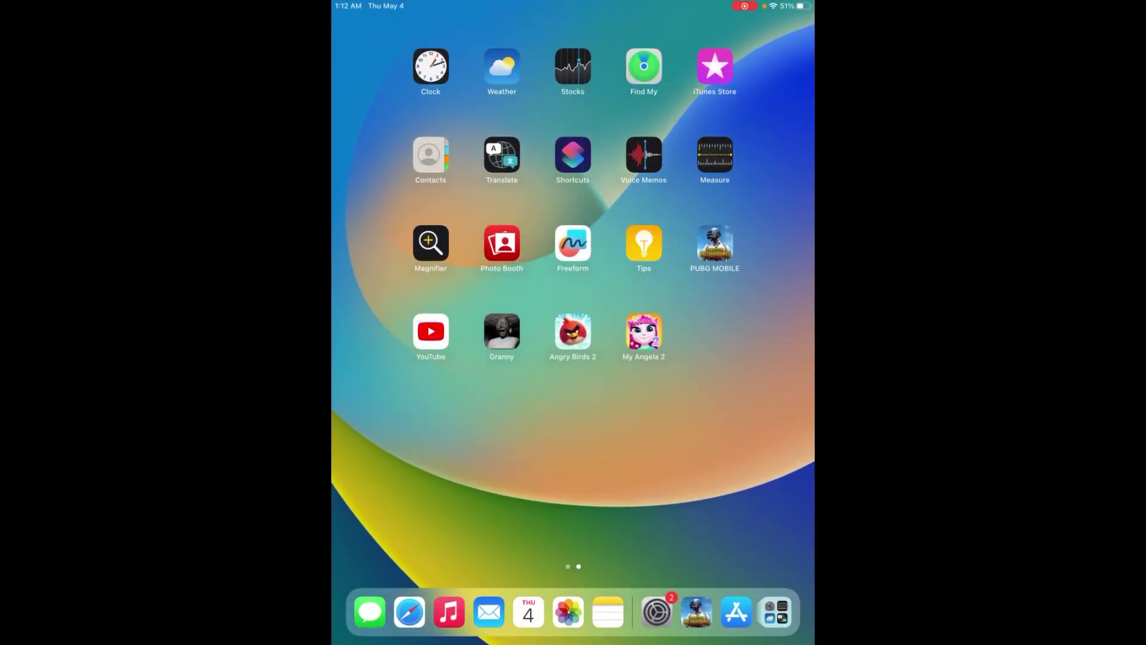
pyautogui.moveTo(789, 6); pyautogui.dragTo(771, 269)
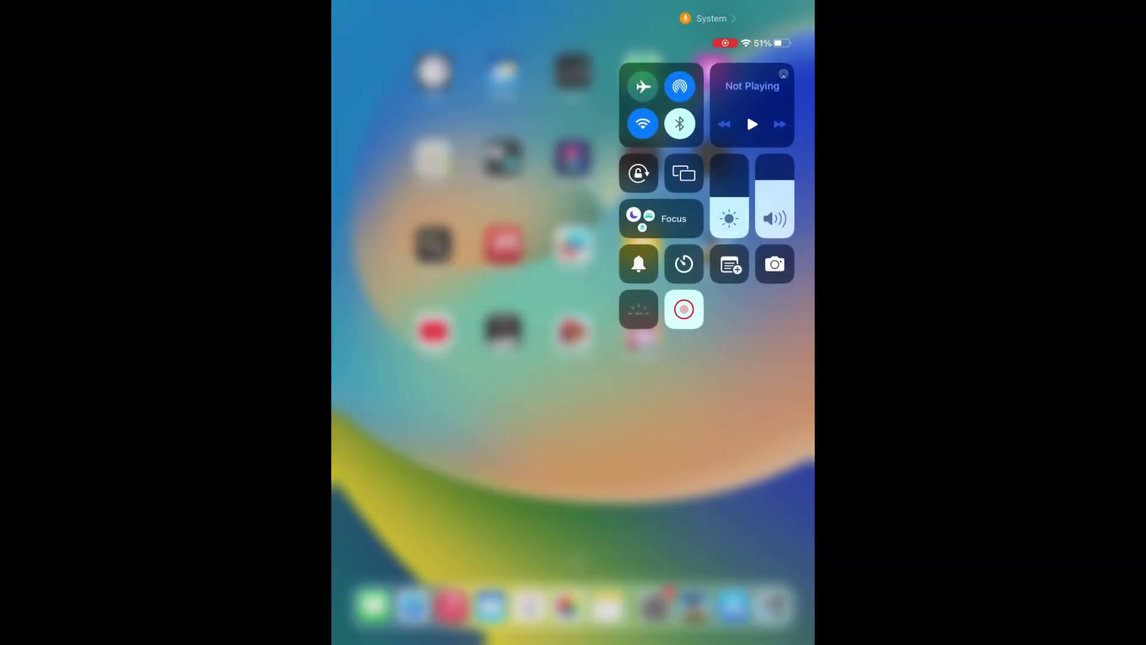